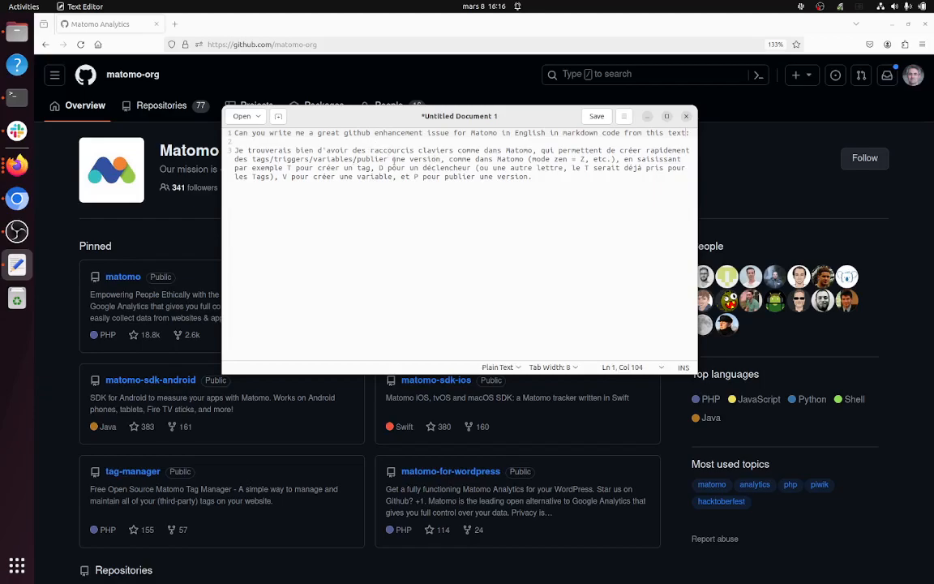
Step: Open the issue list of the Matomo tag-manager repository and search the open issues for "shortcut"
left_click(722, 175)
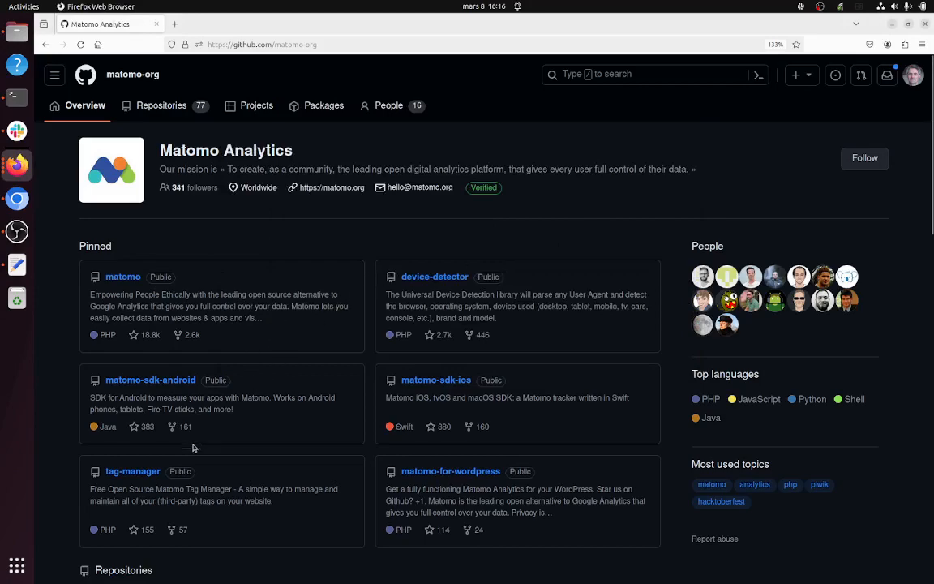
left_click(121, 475)
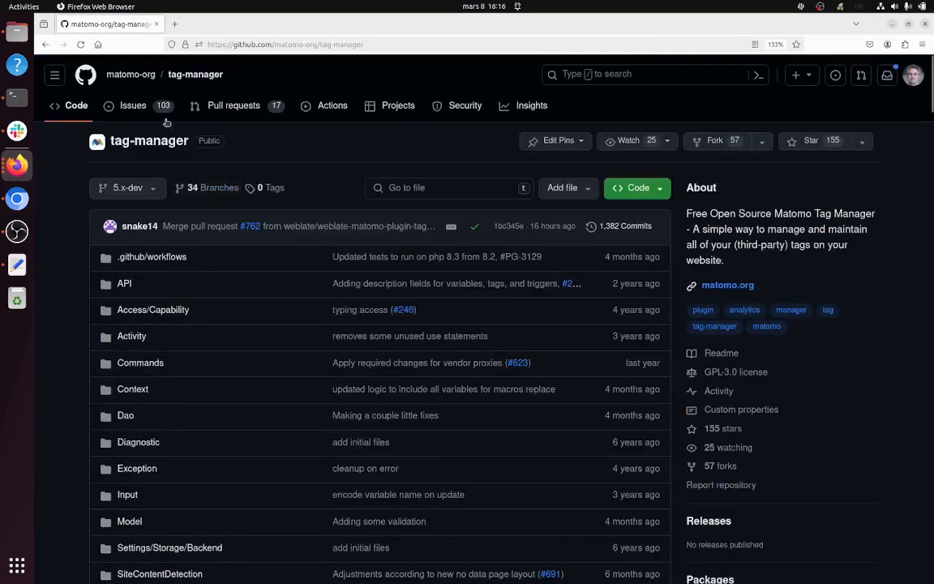
left_click(132, 105)
left_click(231, 144)
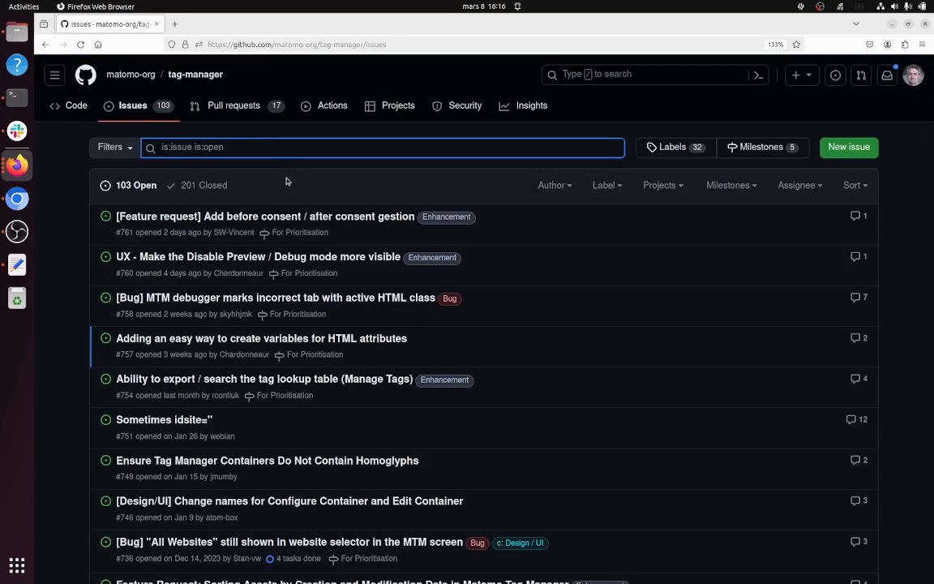
type("shortcut")
key("Return")
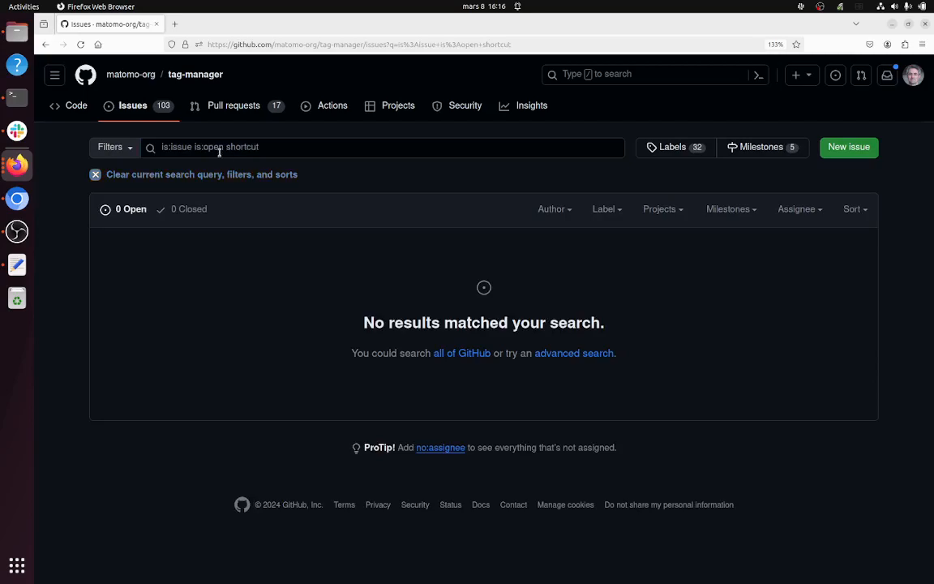
Step: Change the issue search term to "keyboard" and search the open issues again
left_click(263, 148)
key("BackSpace")
key("BackSpace")
key("BackSpace")
key("BackSpace")
key("BackSpace")
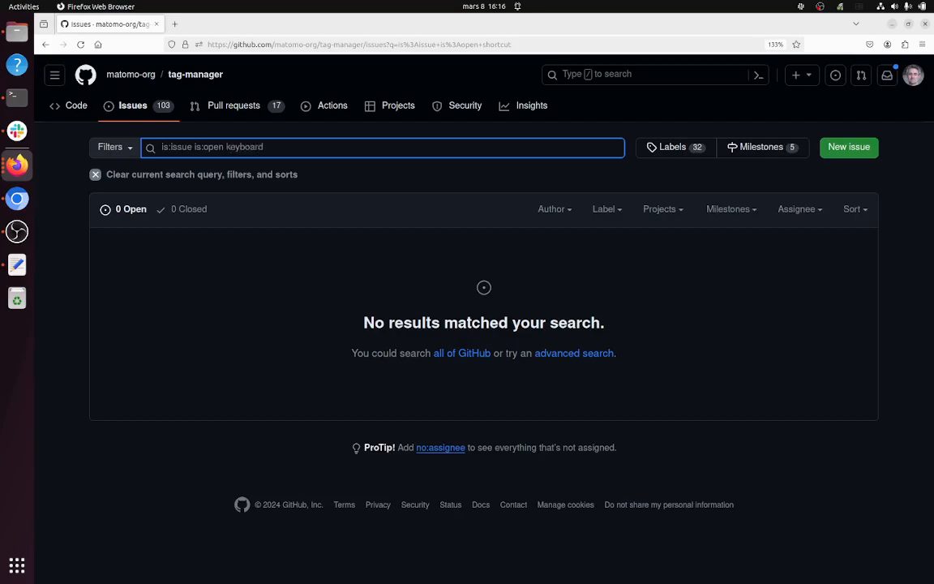
key("Return")
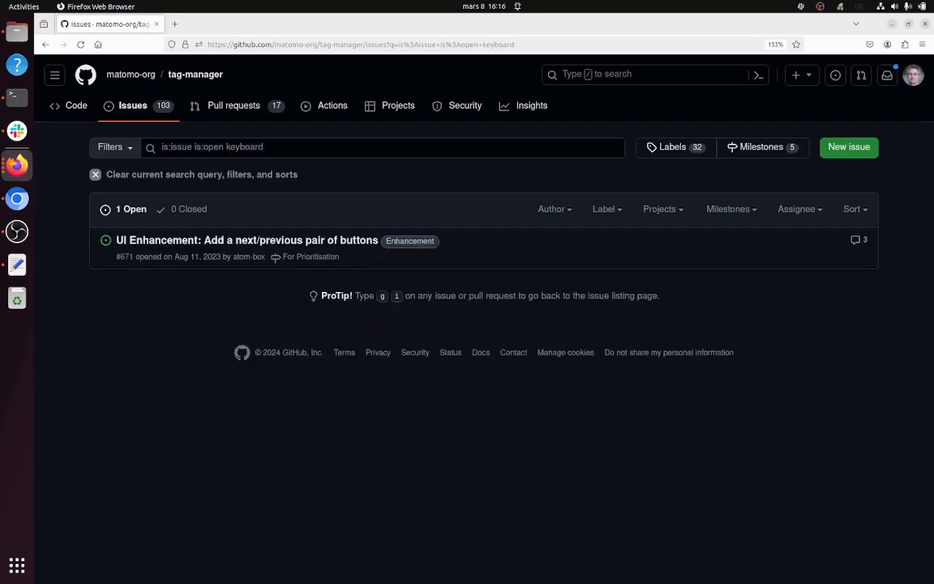
Step: Open the issue "UI Enhancement: Add a next/previous pair of buttons" and read its description and comments
left_click(162, 240)
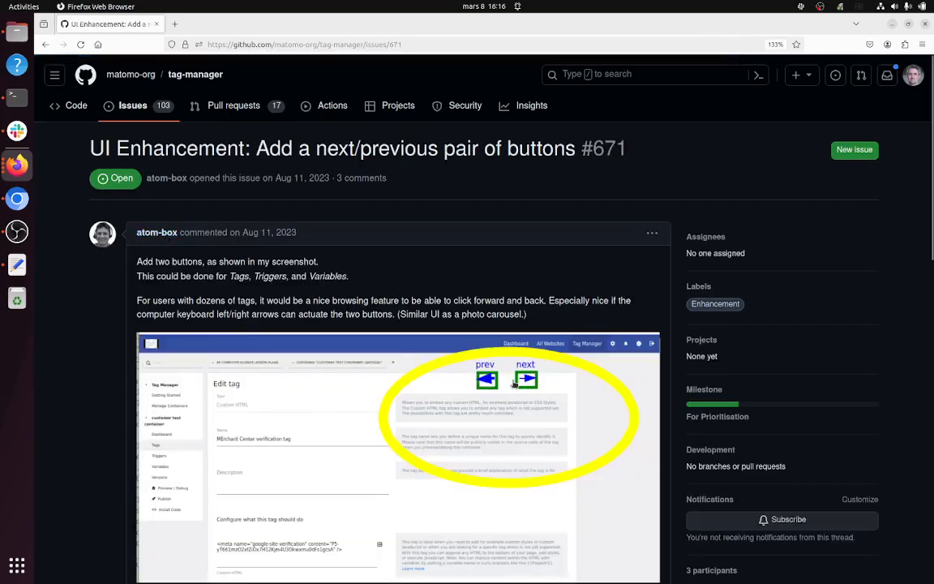
scroll(478, 405, "down", 5)
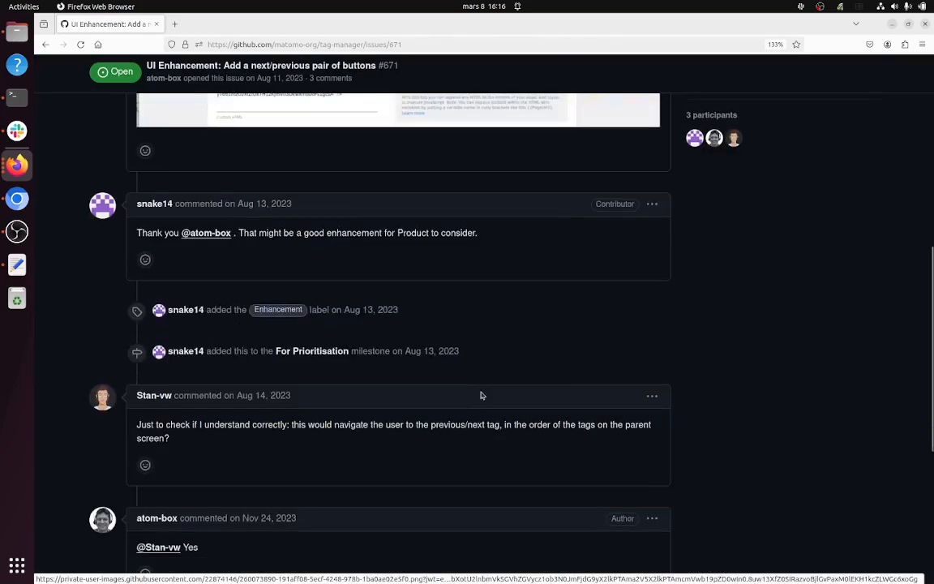
scroll(481, 395, "down", 3)
scroll(481, 395, "up", 8)
scroll(481, 395, "down", 3)
scroll(481, 395, "down", 3)
scroll(481, 395, "up", 8)
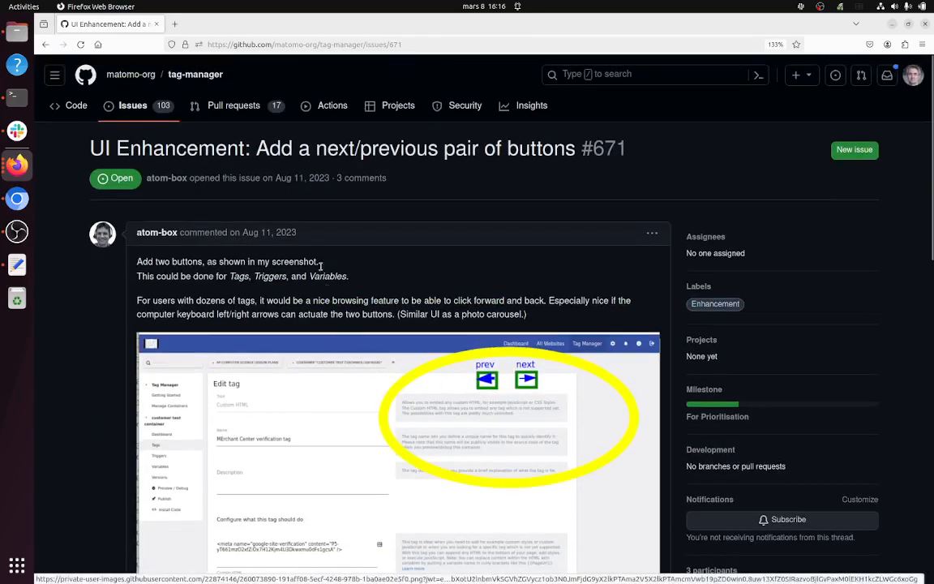
Step: Return to the full tag-manager issue list, switch to Text Editor and review the French text describing the keyboard shortcut request
left_click(133, 107)
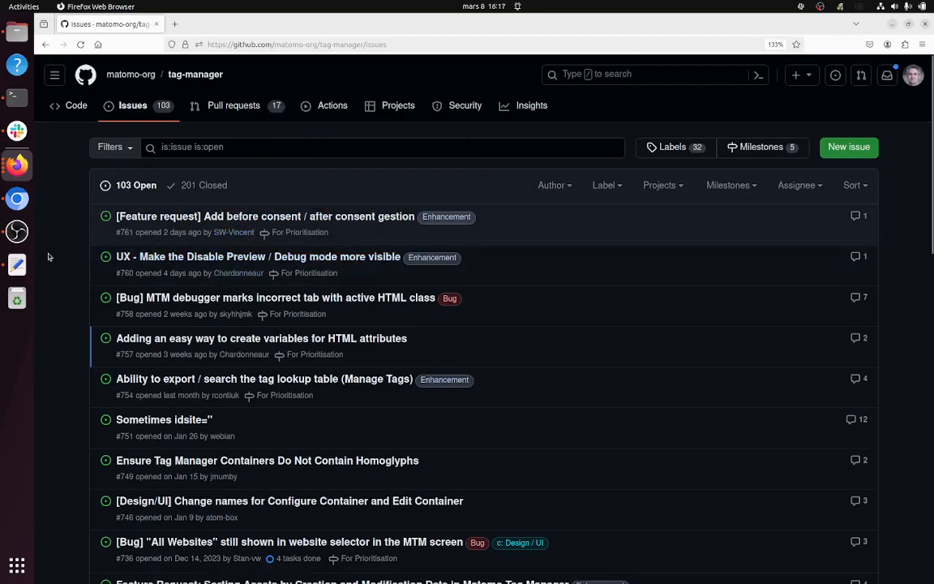
left_click(17, 265)
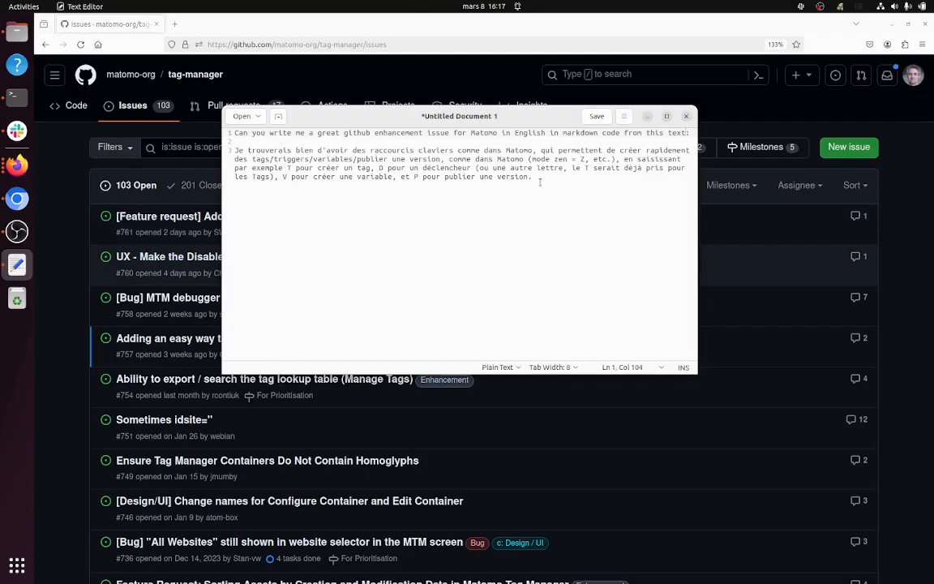
left_click_drag(524, 179, 231, 151)
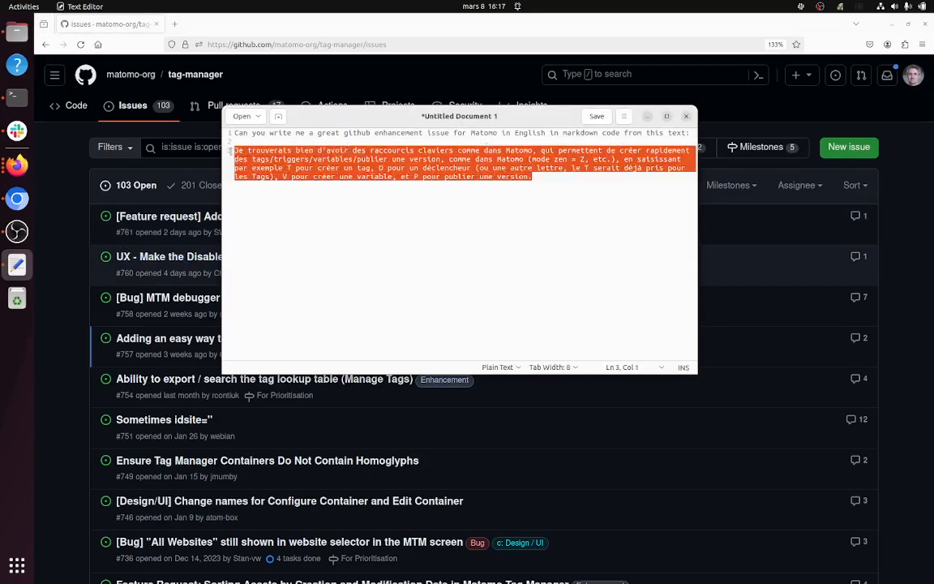
left_click(250, 152)
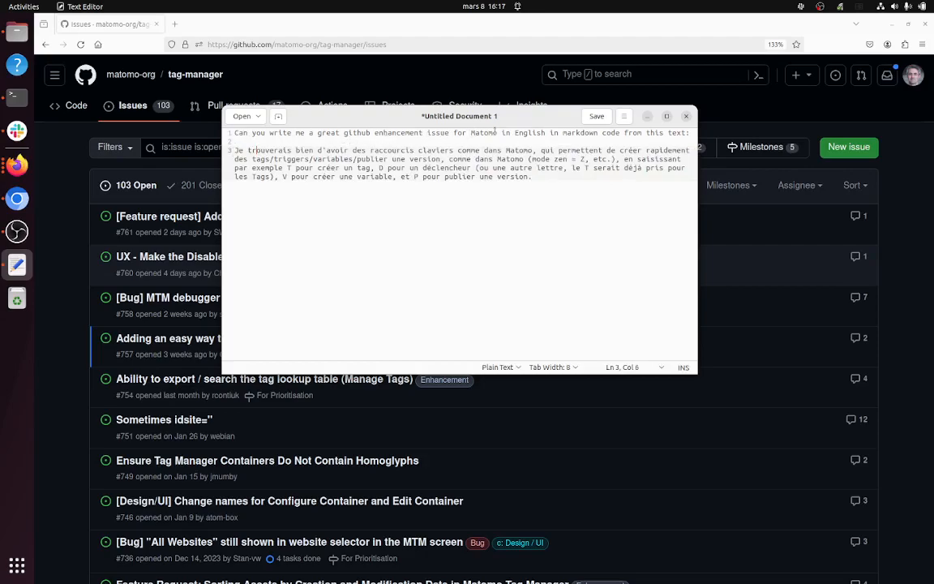
Step: Compare the tag-manager repository's blank new issue form with the matomo repository's Bug Report and Feature request templates
left_click(732, 114)
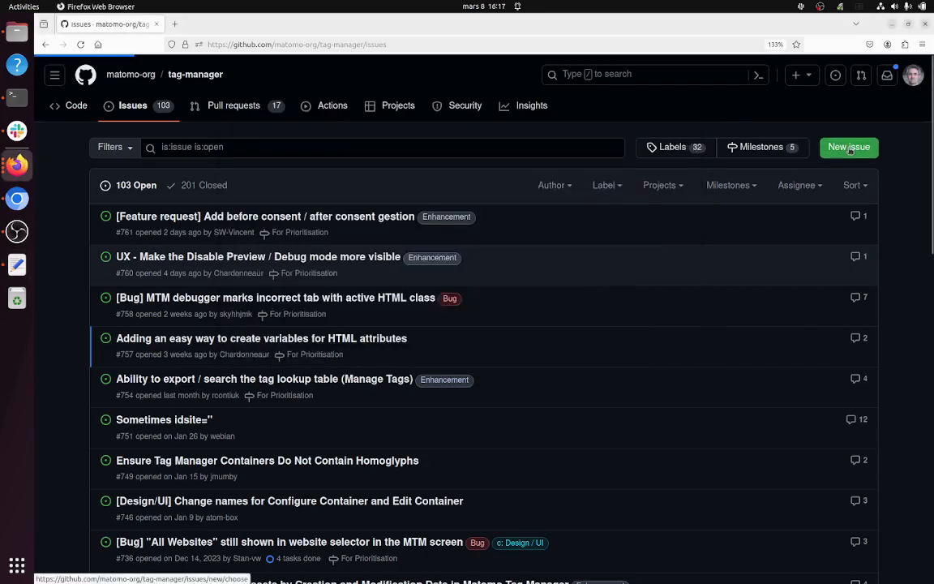
left_click(850, 150)
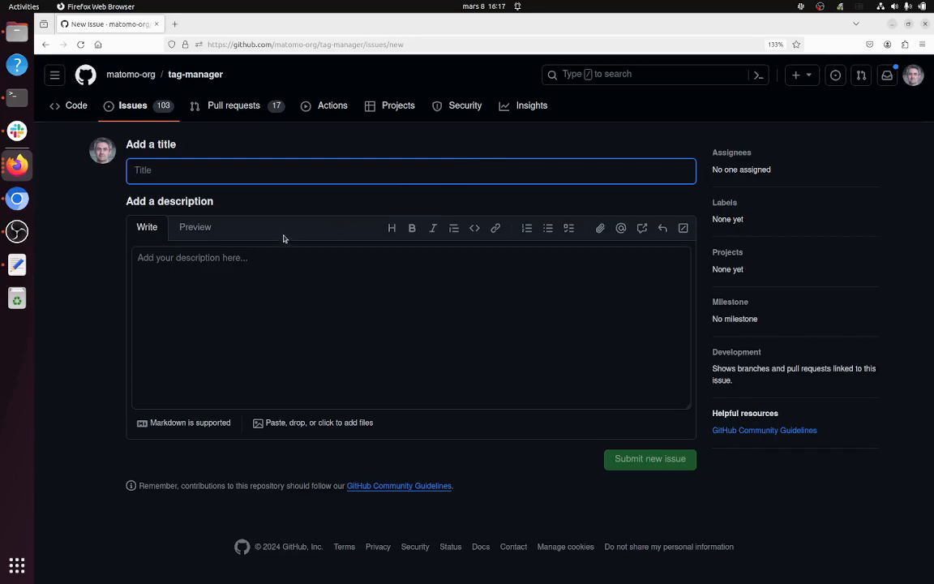
left_click(145, 80)
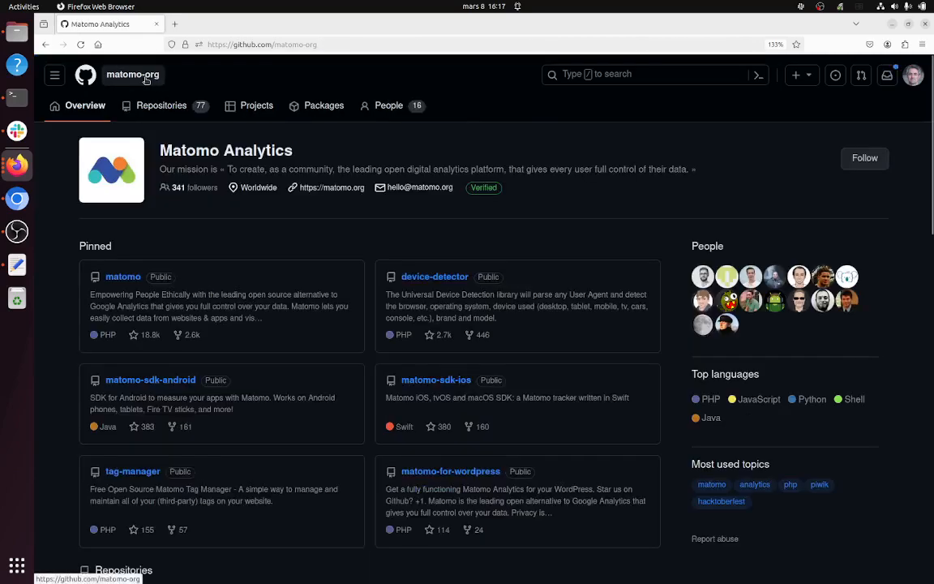
left_click(130, 283)
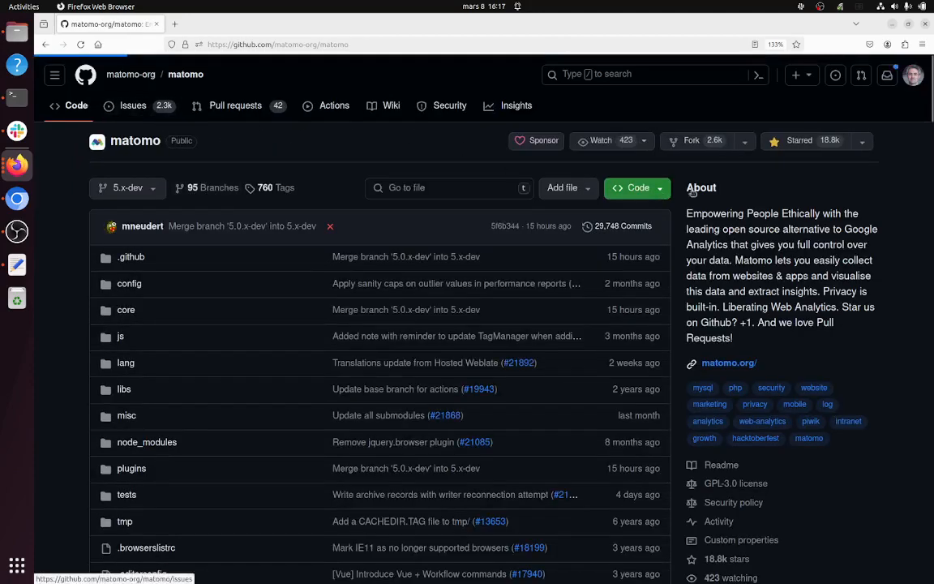
left_click(848, 146)
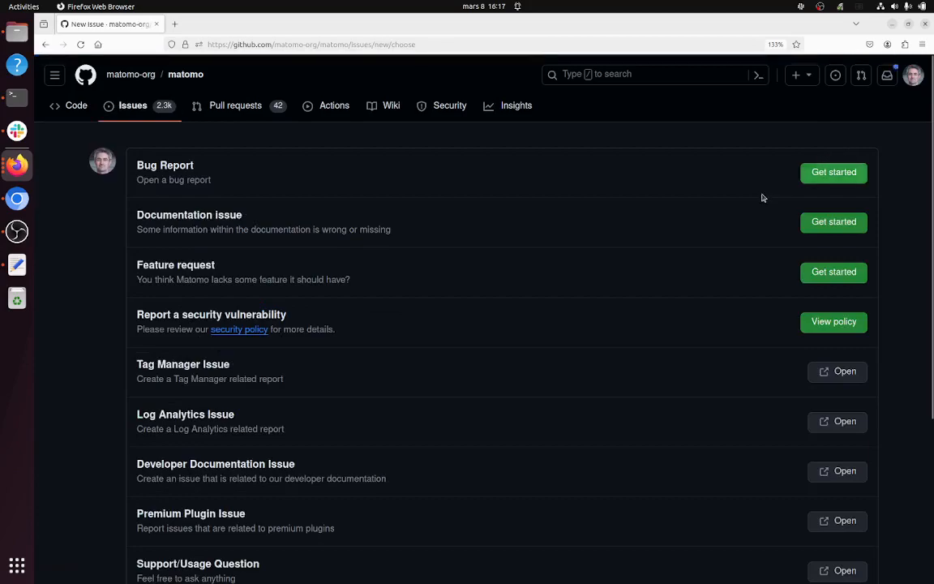
left_click(825, 182)
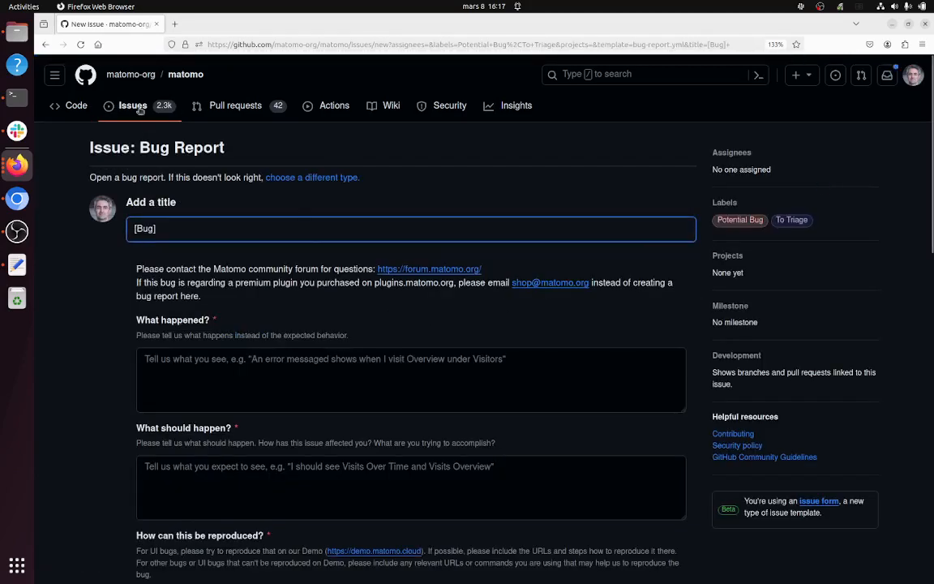
left_click(45, 44)
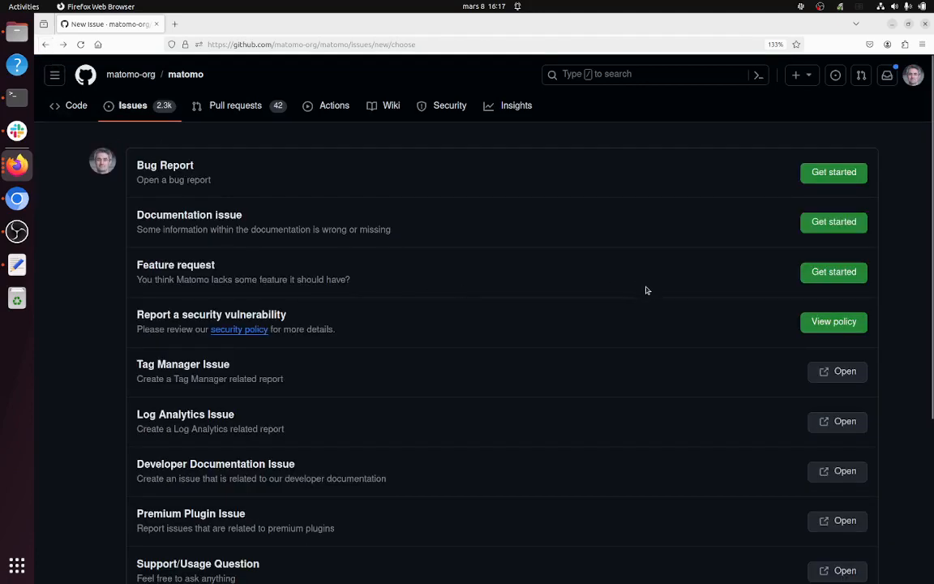
left_click(807, 272)
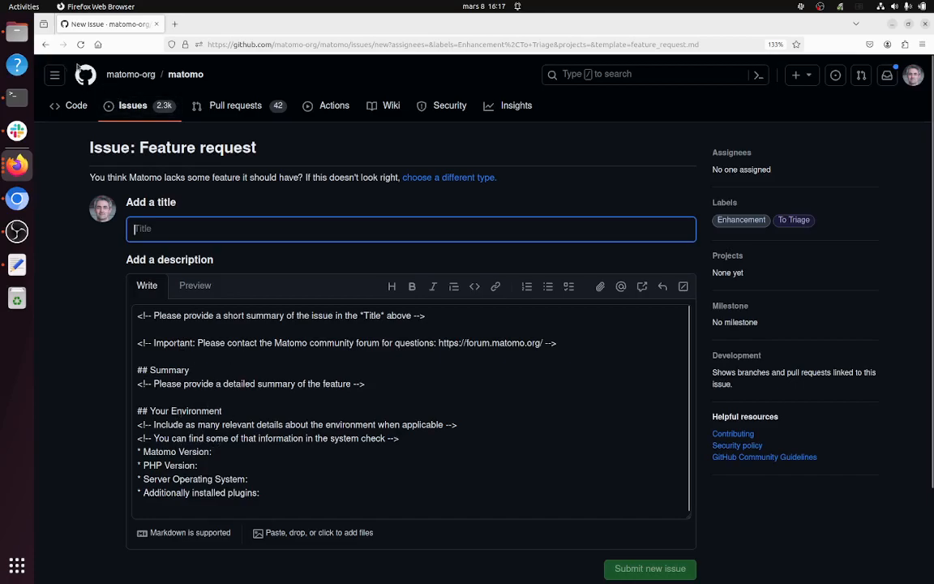
Step: Leave the feature request form, return to the matomo-org overview and open the tag-manager repository
left_click(46, 46)
left_click(46, 47)
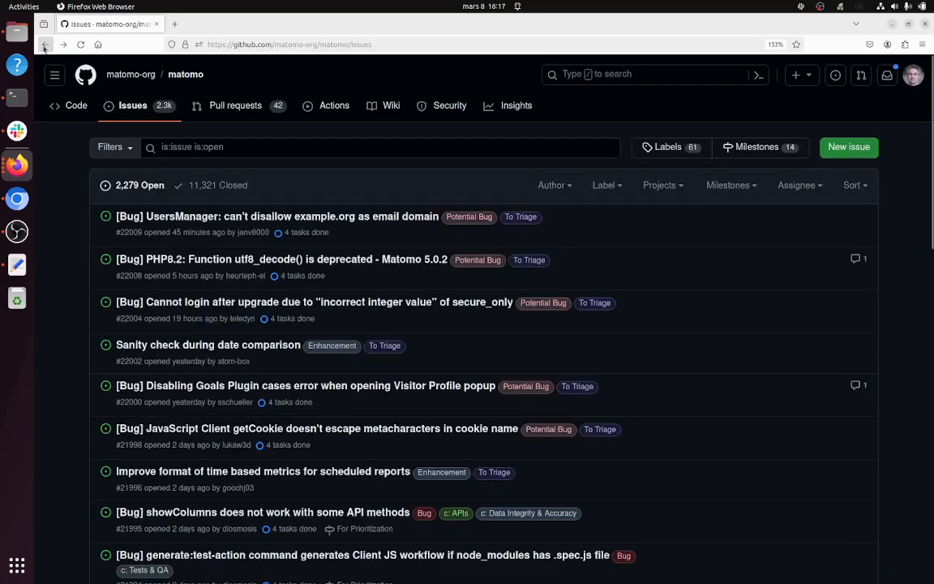
left_click(45, 46)
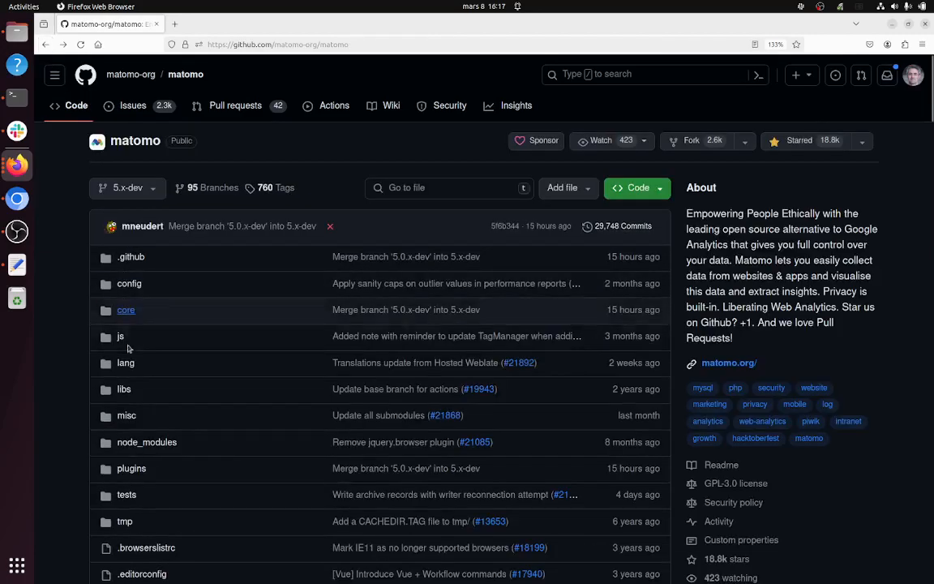
left_click(131, 74)
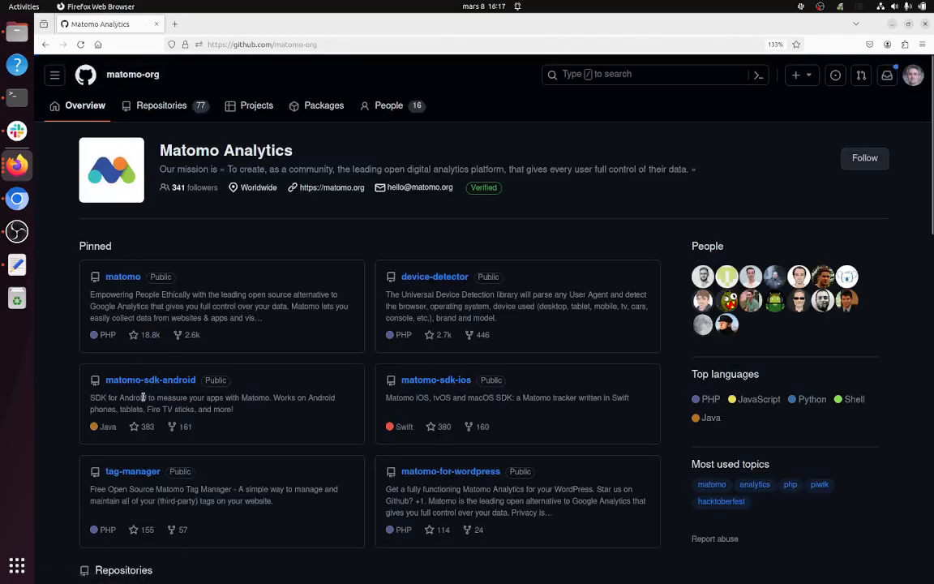
left_click(132, 471)
Step: Copy the whole prompt with the French shortcut request from Text Editor and send it to ChatGPT
left_click(17, 265)
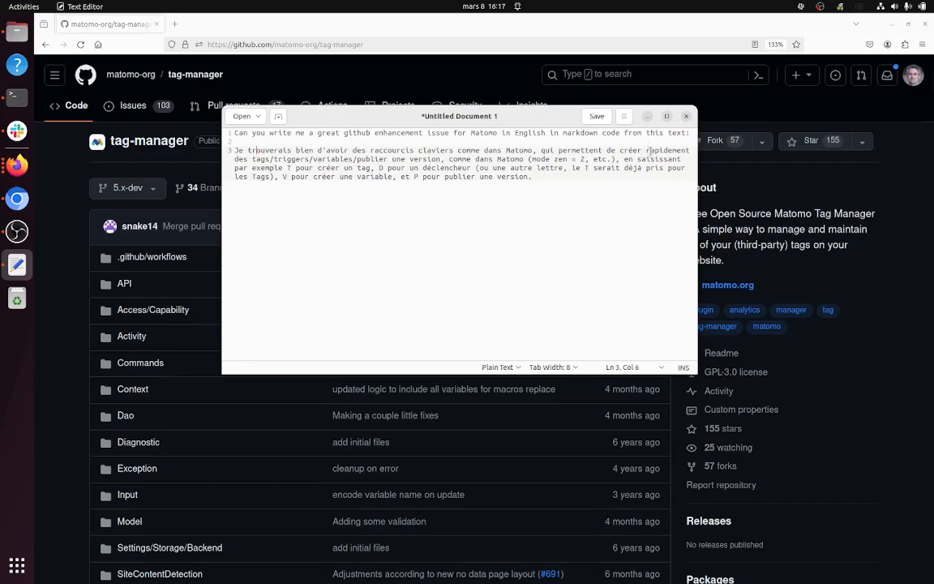
left_click_drag(538, 176, 235, 130)
key("ctrl+c")
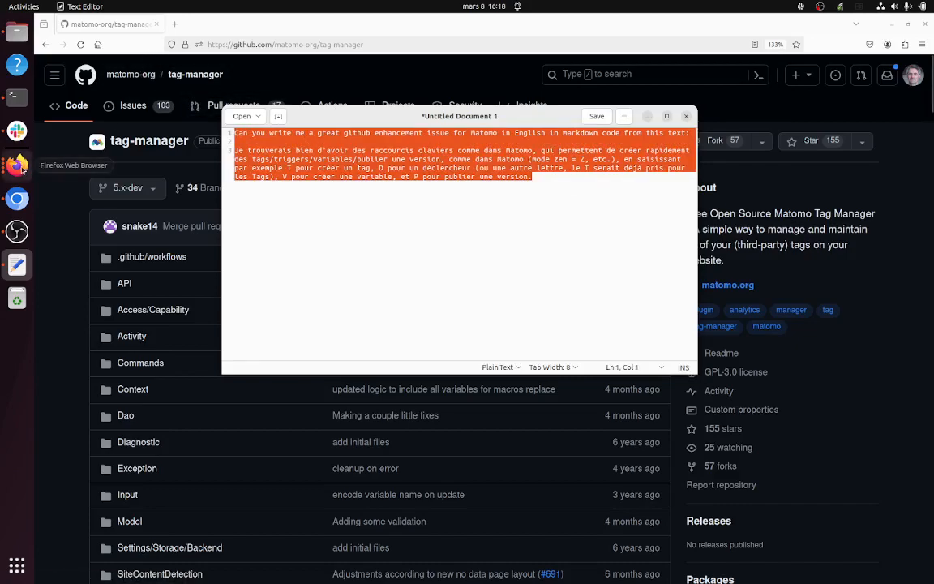
left_click(891, 25)
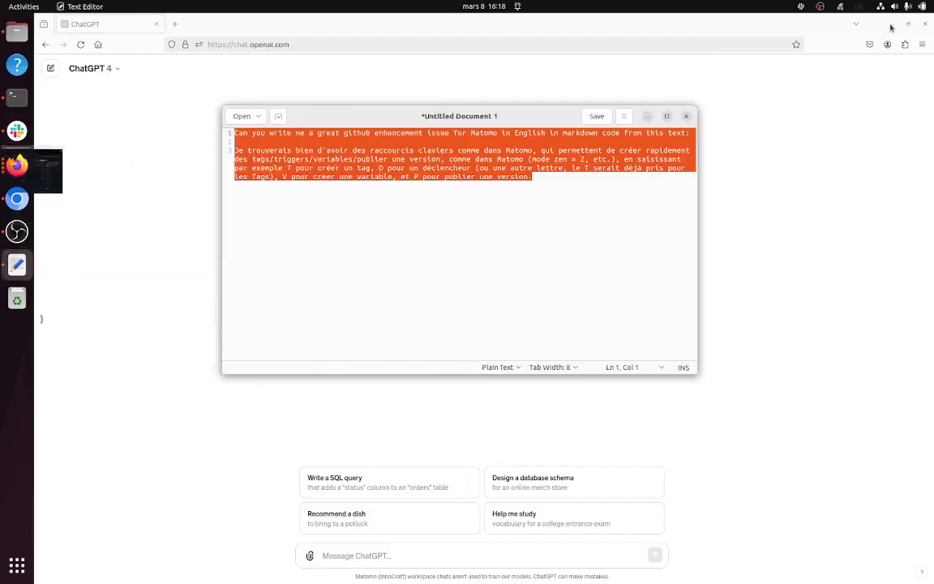
left_click(647, 116)
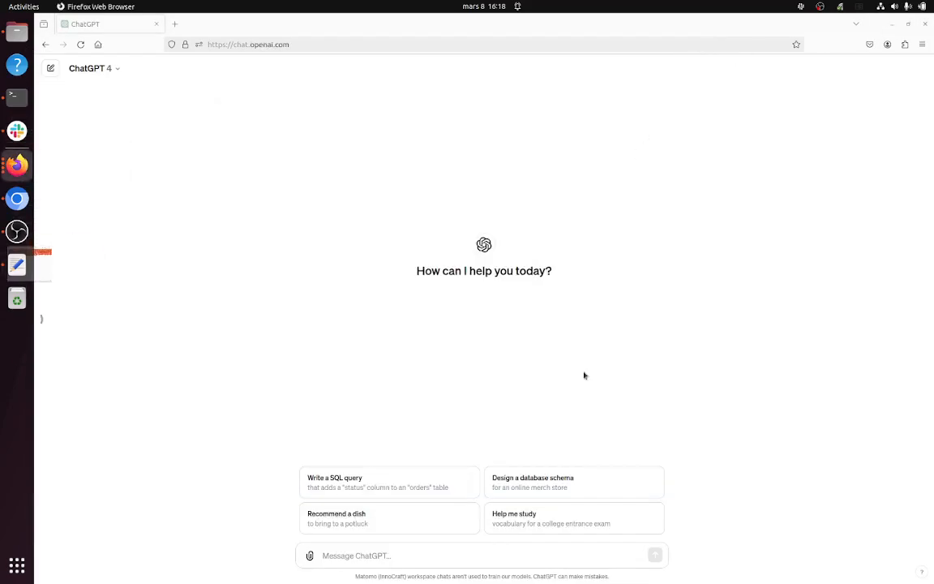
left_click(400, 556)
key("ctrl+v")
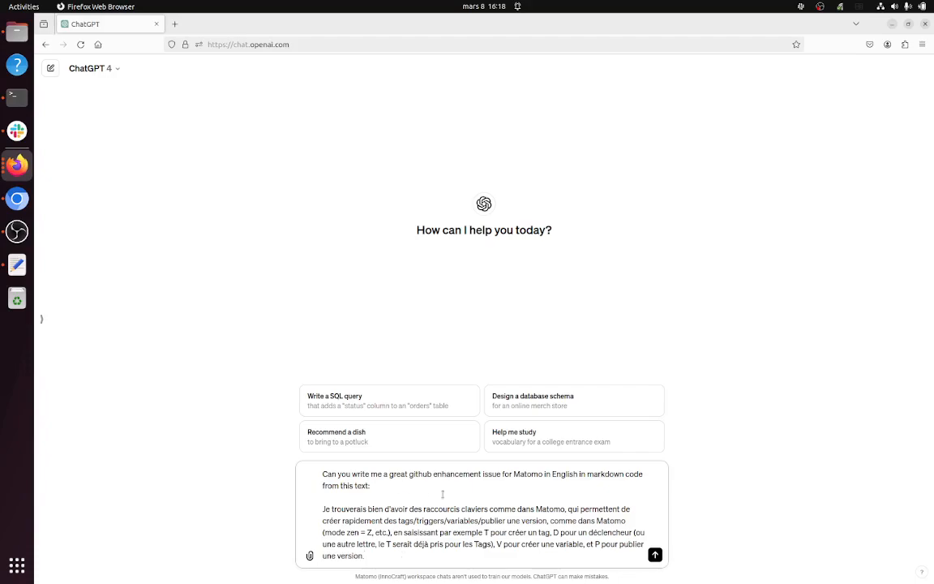
left_click(654, 555)
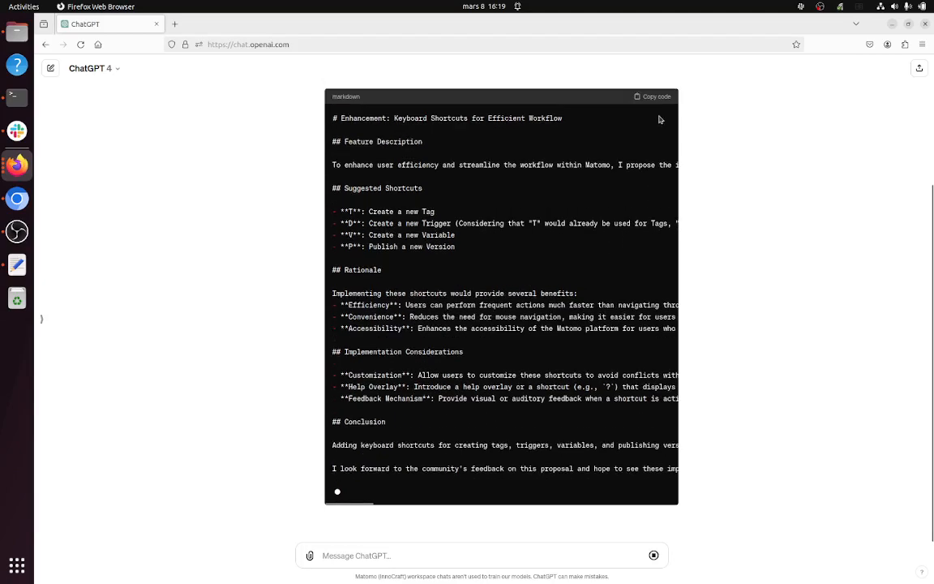
Step: Copy the markdown code that ChatGPT generated for the enhancement issue
scroll(631, 174, "up", 2)
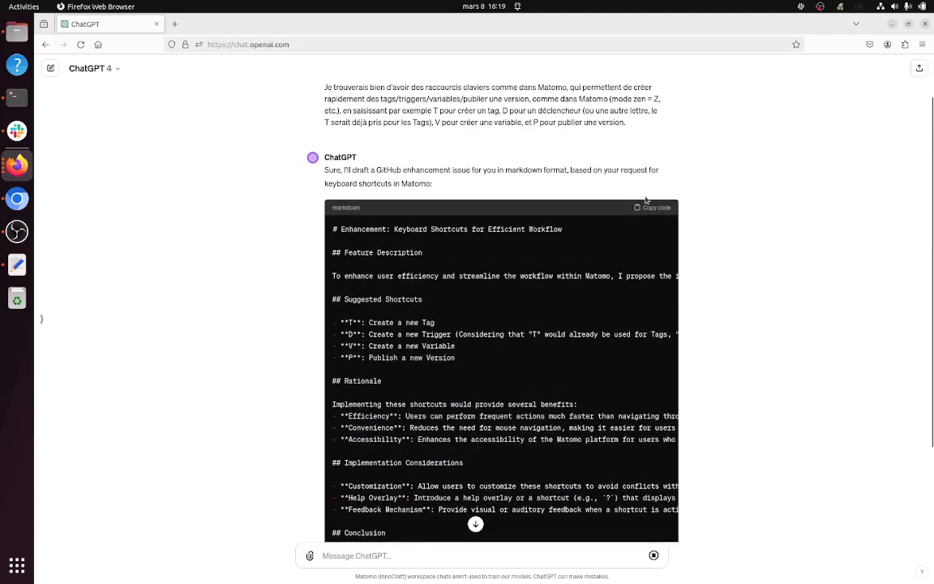
left_click(648, 207)
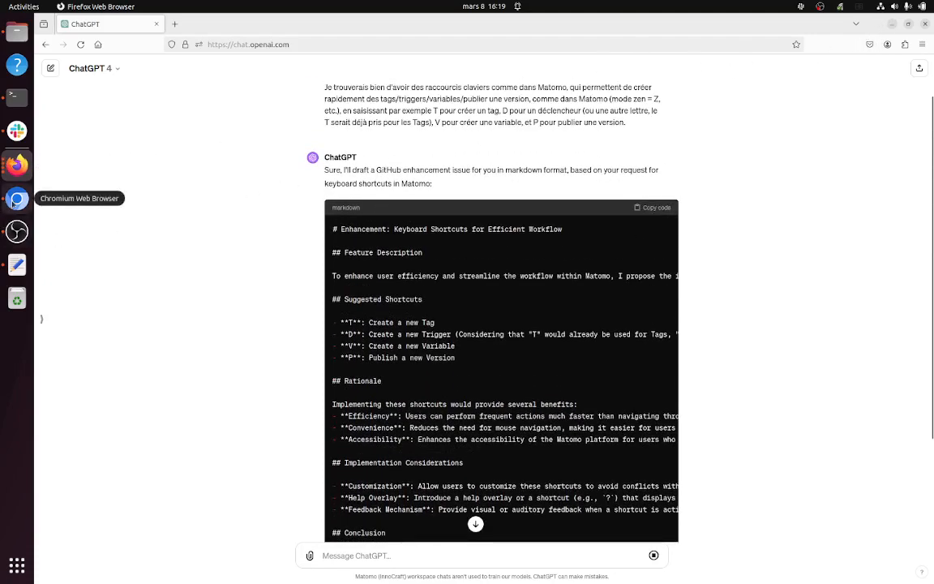
Step: Switch to the tag-manager repository on GitHub, start a new issue and paste the copied markdown as its description
left_click(25, 178)
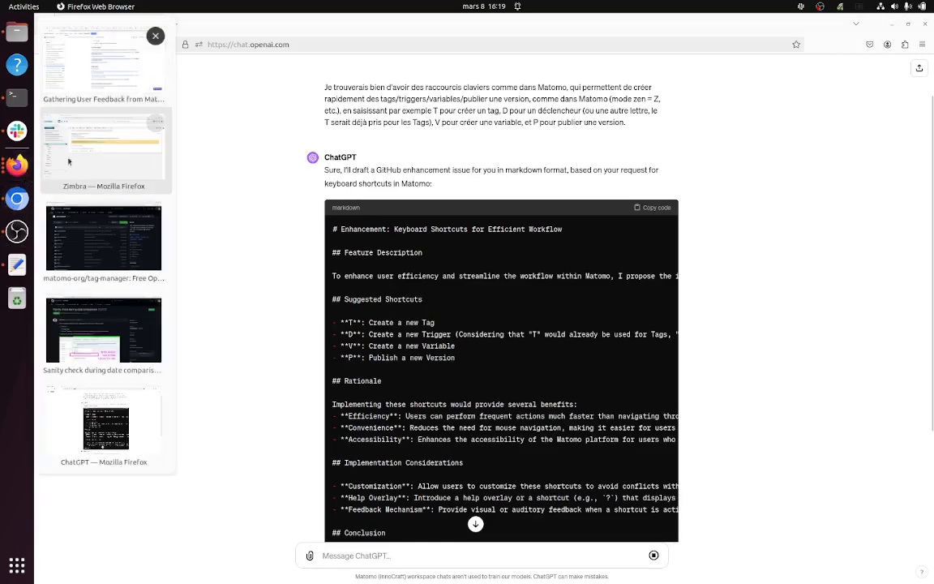
left_click(113, 261)
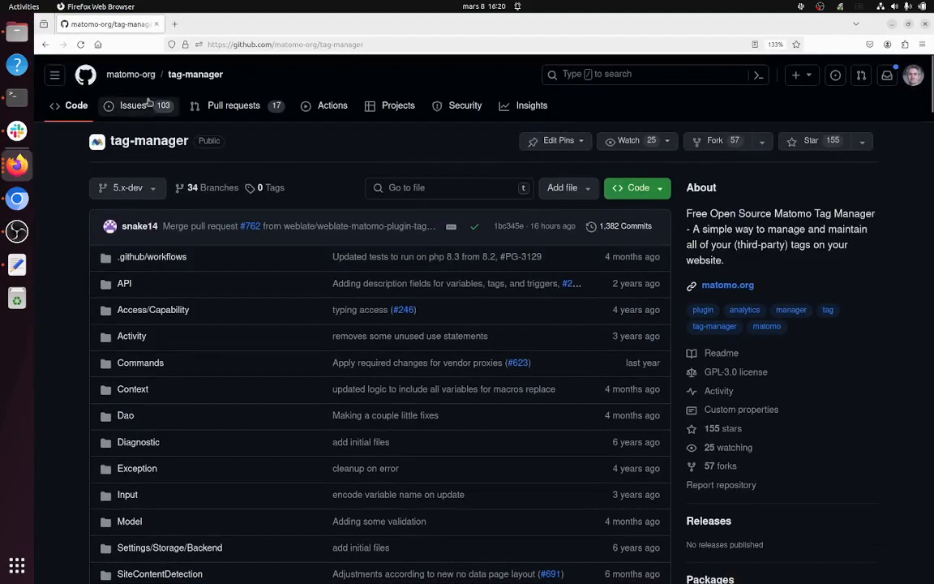
left_click(143, 108)
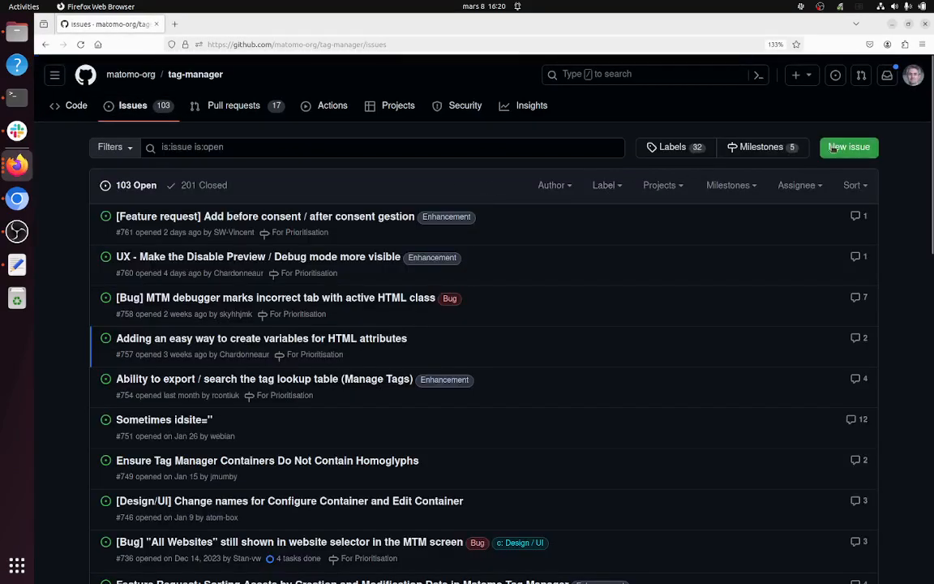
left_click(234, 286)
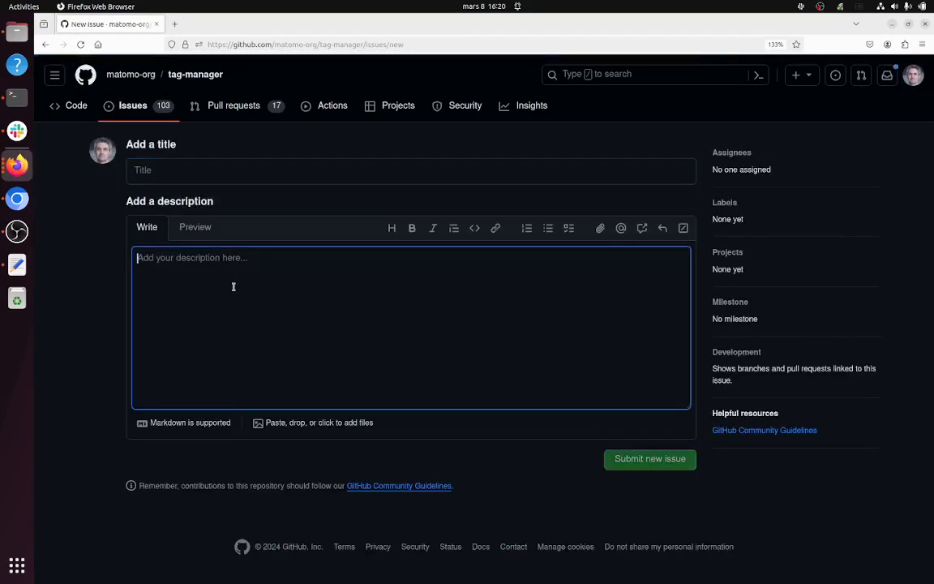
key("ctrl+v")
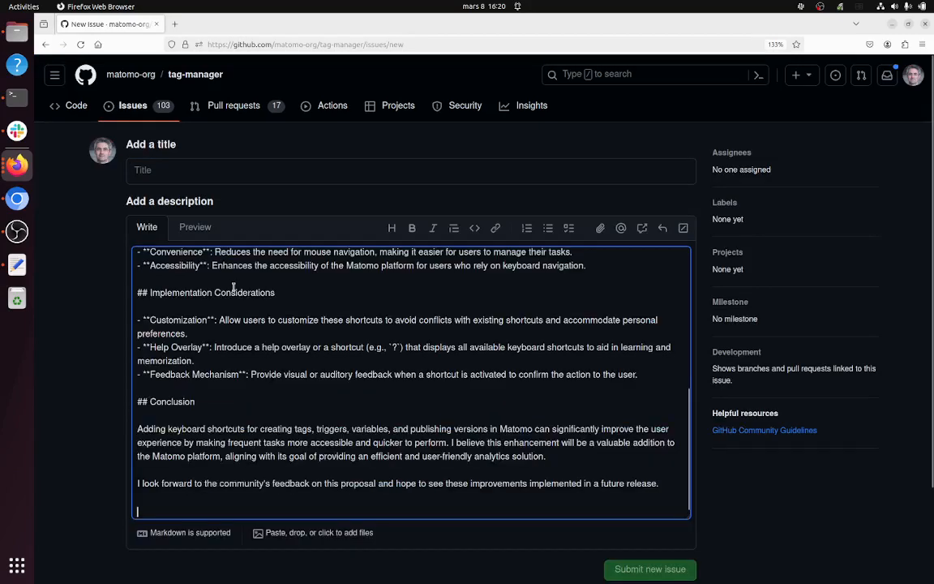
Step: Move the heading "Enhancement: Keyboard Shortcuts for Efficient Workflow" from the description into the issue title, without its leading # mark
scroll(233, 320, "up", 10)
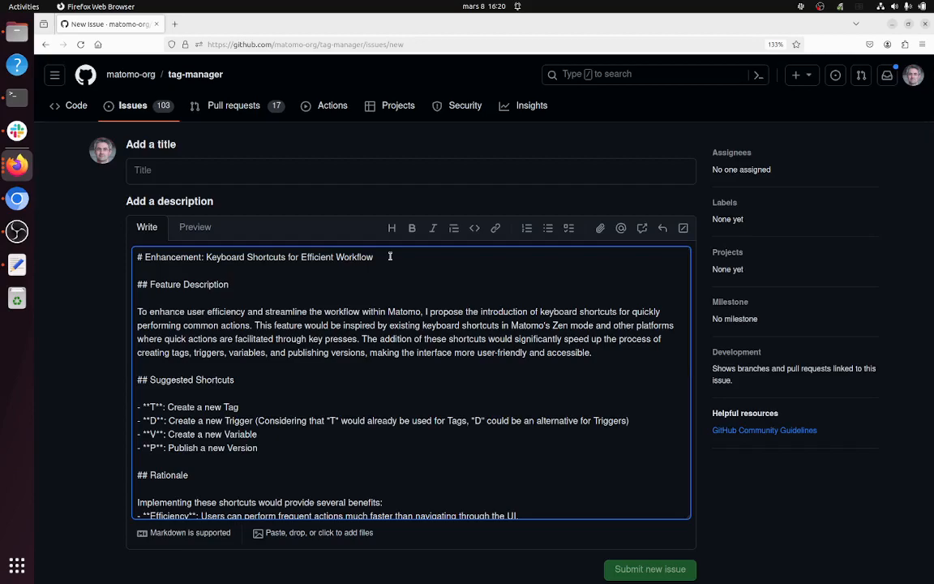
left_click_drag(377, 257, 202, 244)
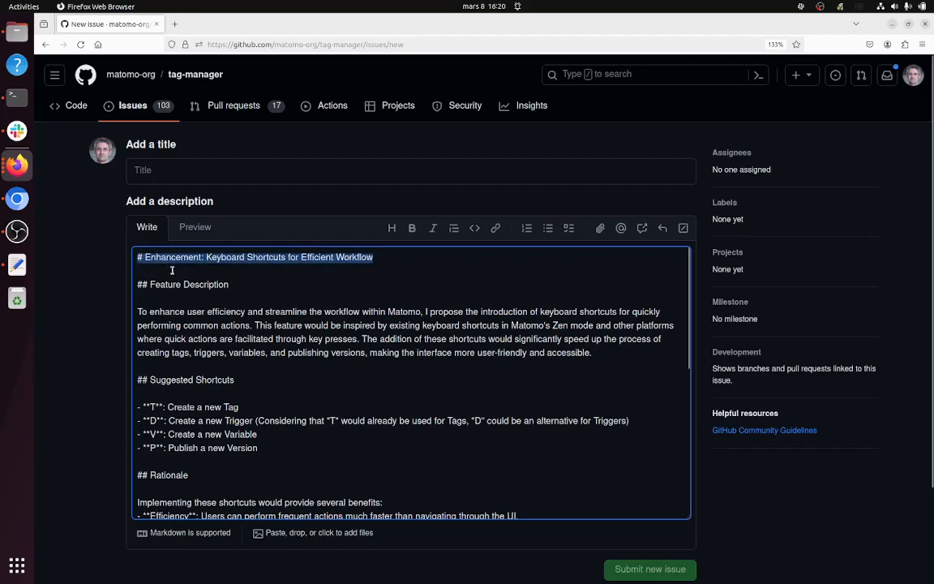
key("ctrl+x")
left_click(214, 177)
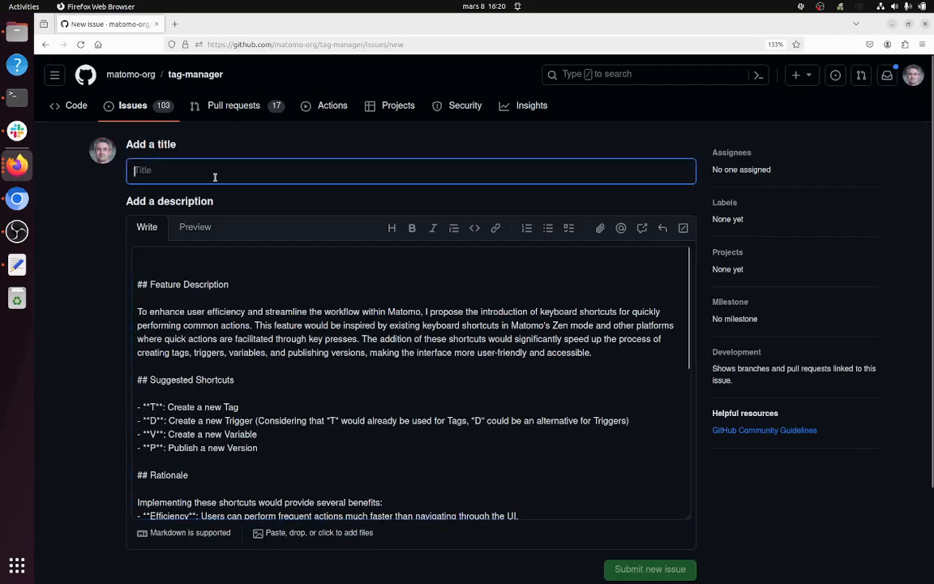
key("ctrl+v")
left_click_drag(141, 170, 125, 169)
key("BackSpace")
Step: Delete leftover blank space at the start of the description and preview the rendered markdown
left_click(158, 252)
key("Delete")
key("Delete")
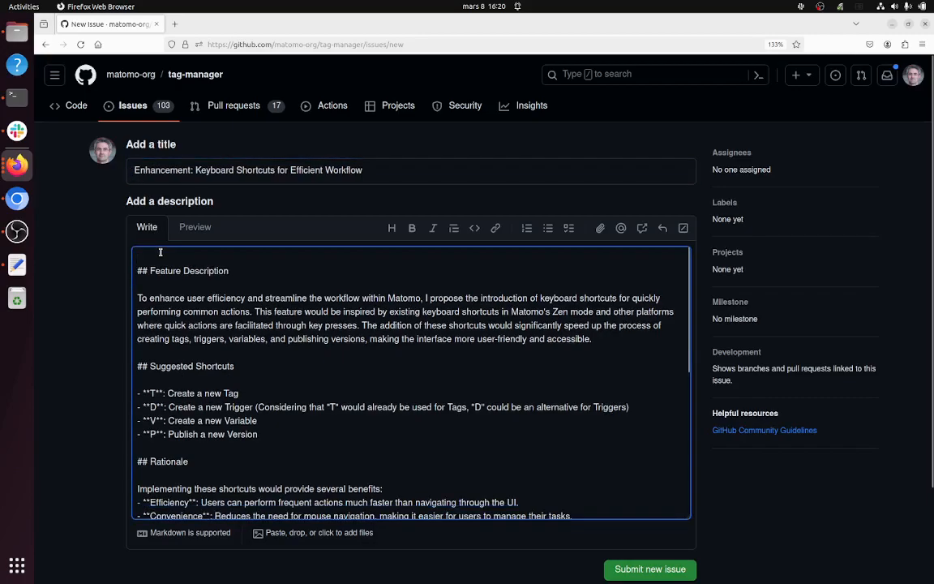
left_click(194, 227)
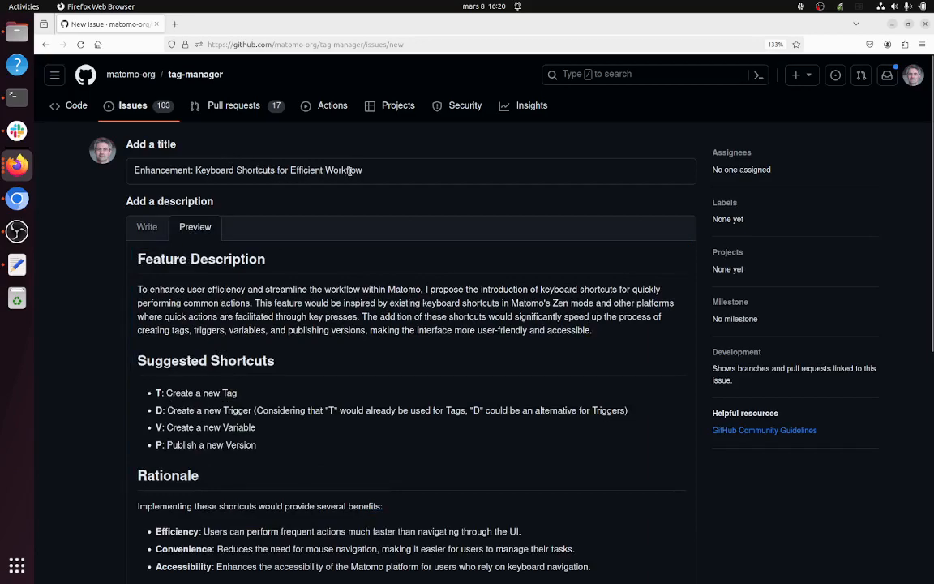
Step: Append "in Matomo Tag Manager" to the end of the issue title
left_click(372, 171)
type("in Ma")
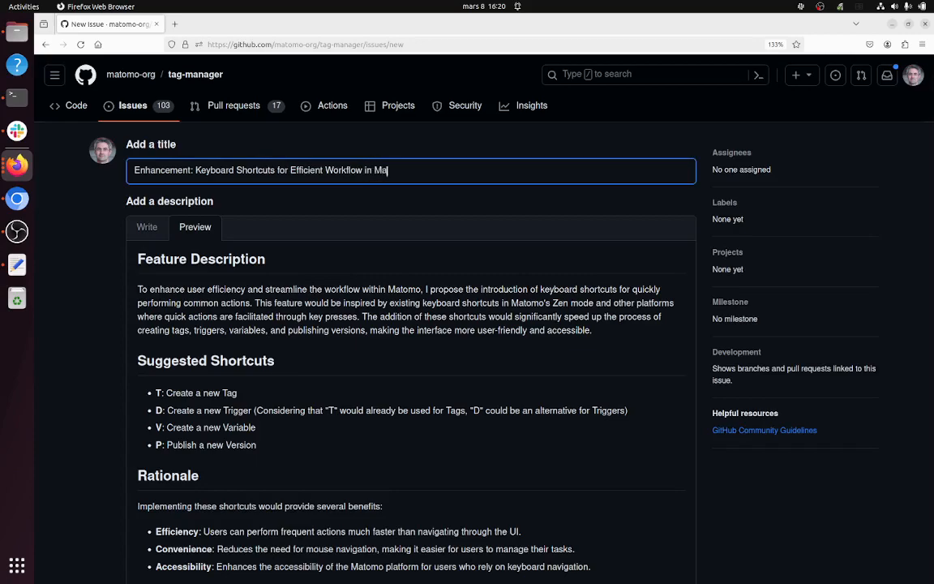
type("tomo Tag Manager")
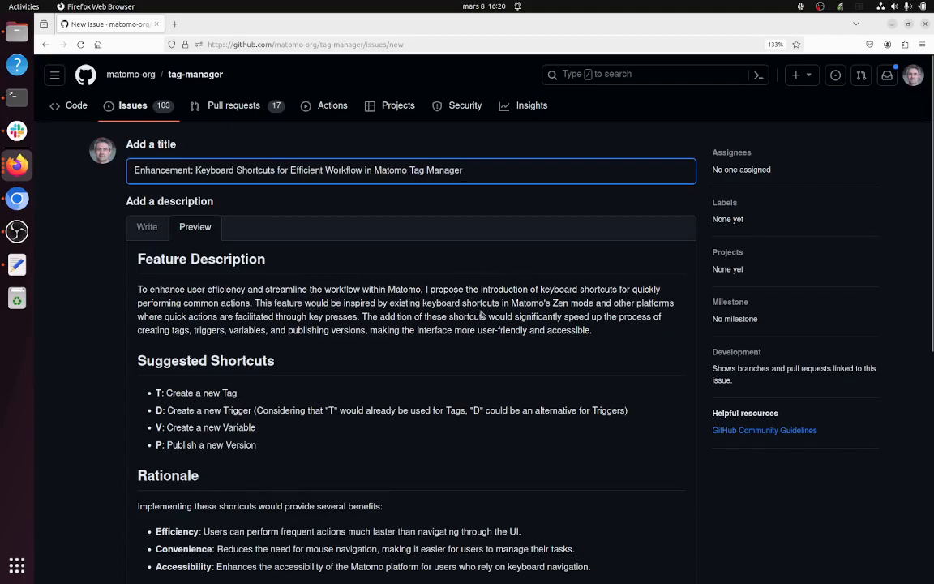
Step: Review the rendered issue description, from the feature description and suggested shortcuts through rationale, implementation considerations and conclusion
left_click_drag(553, 303, 590, 325)
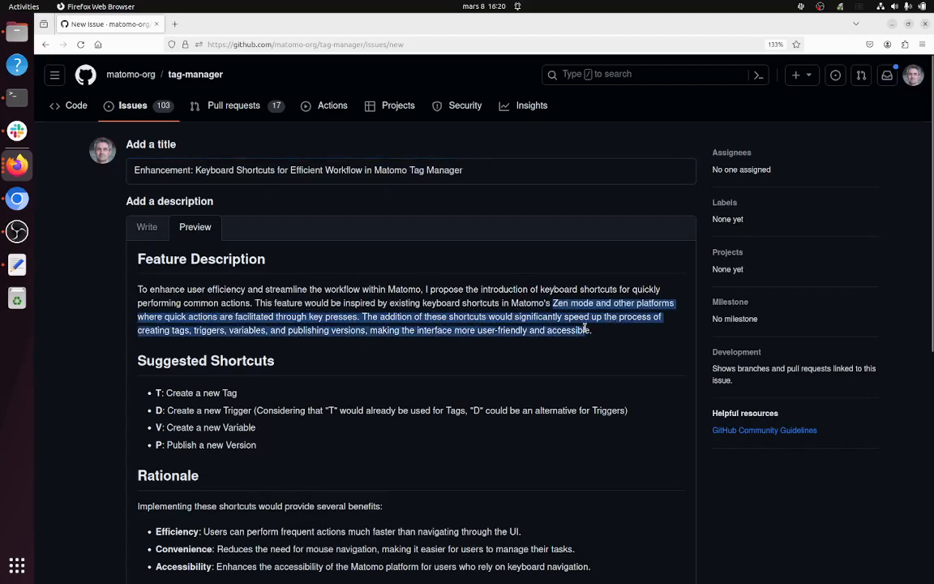
scroll(410, 376, "down", 2)
scroll(246, 348, "down", 3)
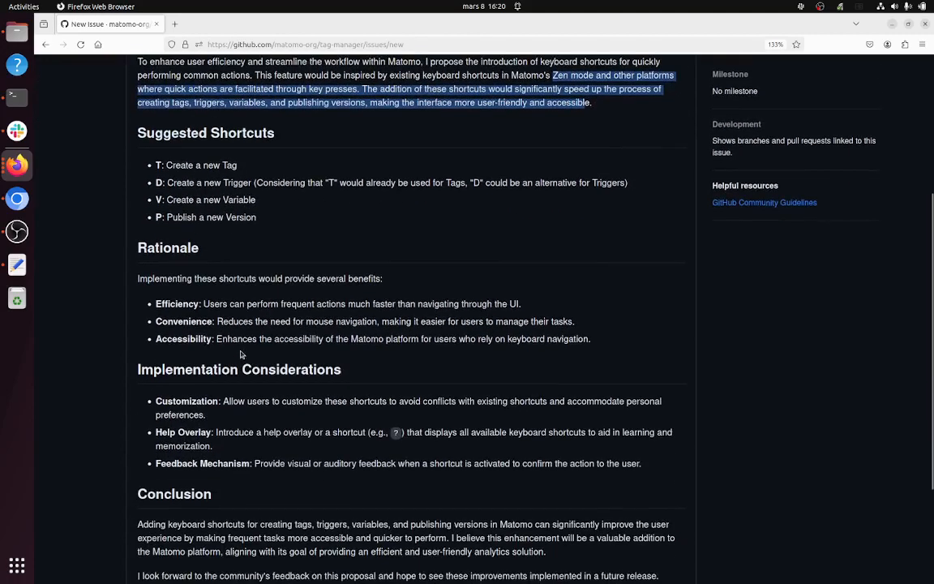
left_click_drag(202, 278, 444, 339)
scroll(231, 252, "down", 3)
left_click(231, 251)
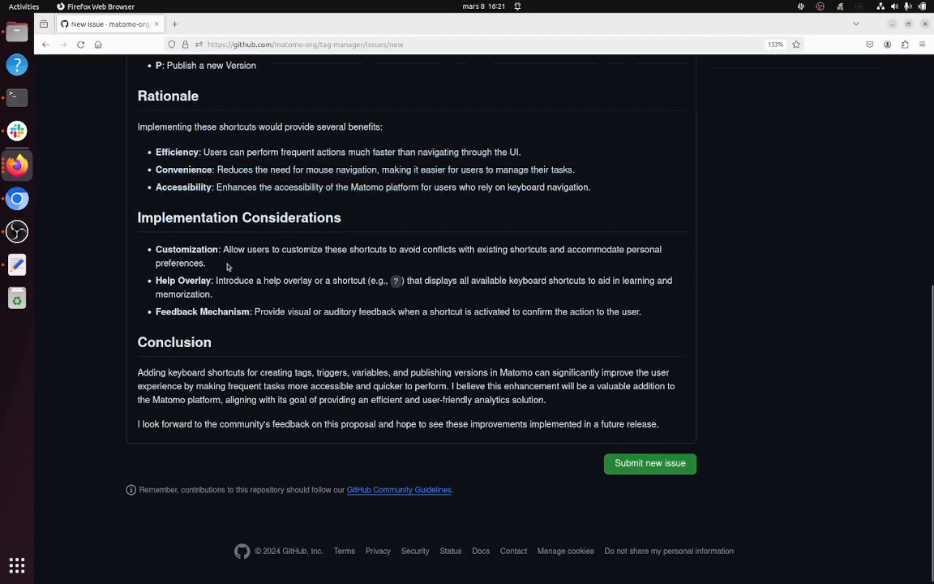
left_click_drag(212, 268, 160, 249)
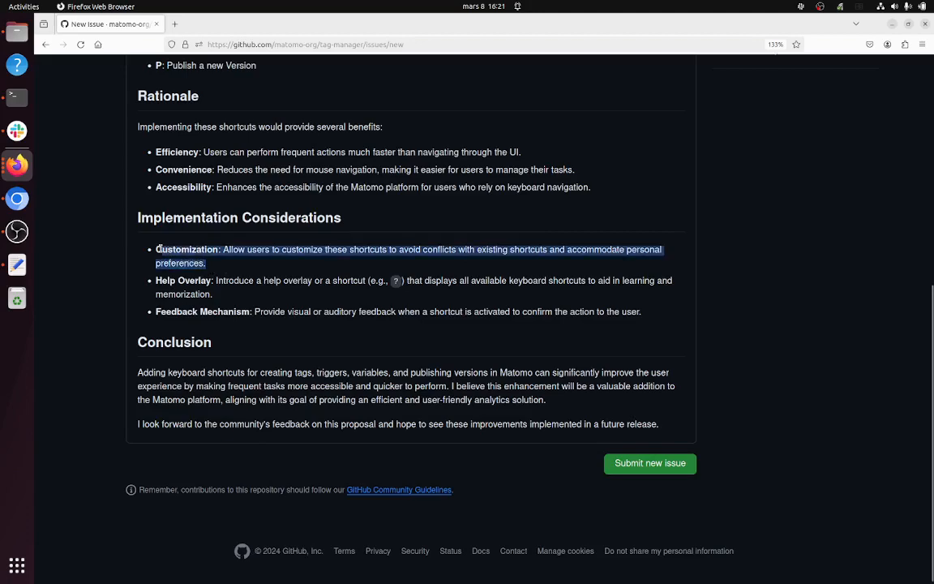
left_click(233, 304)
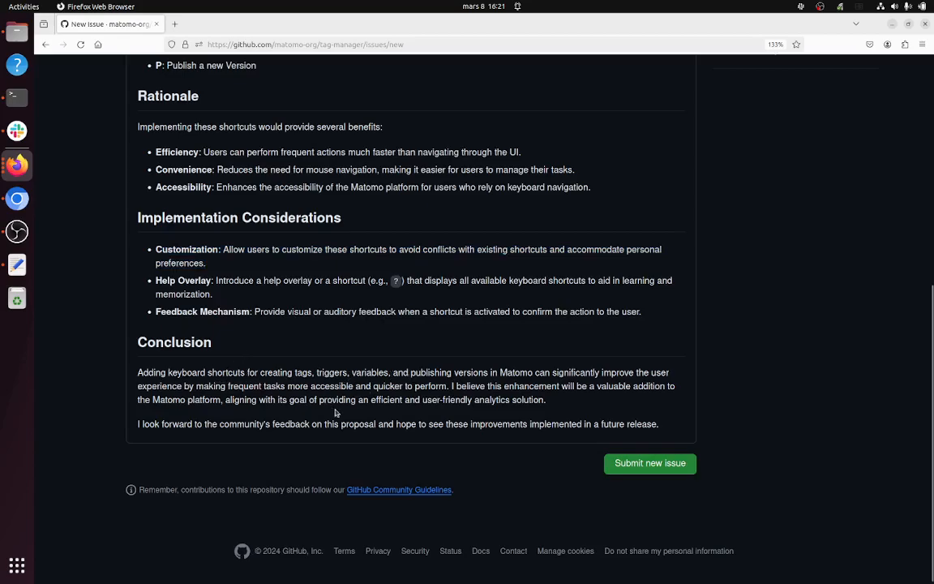
scroll(371, 410, "up", 5)
scroll(428, 348, "down", 2)
scroll(428, 349, "up", 2)
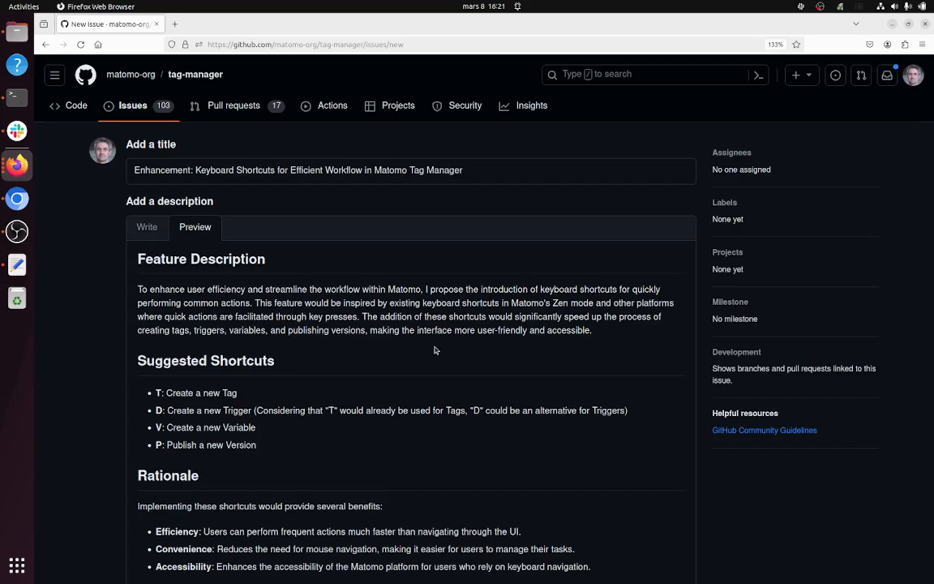
scroll(435, 350, "down", 5)
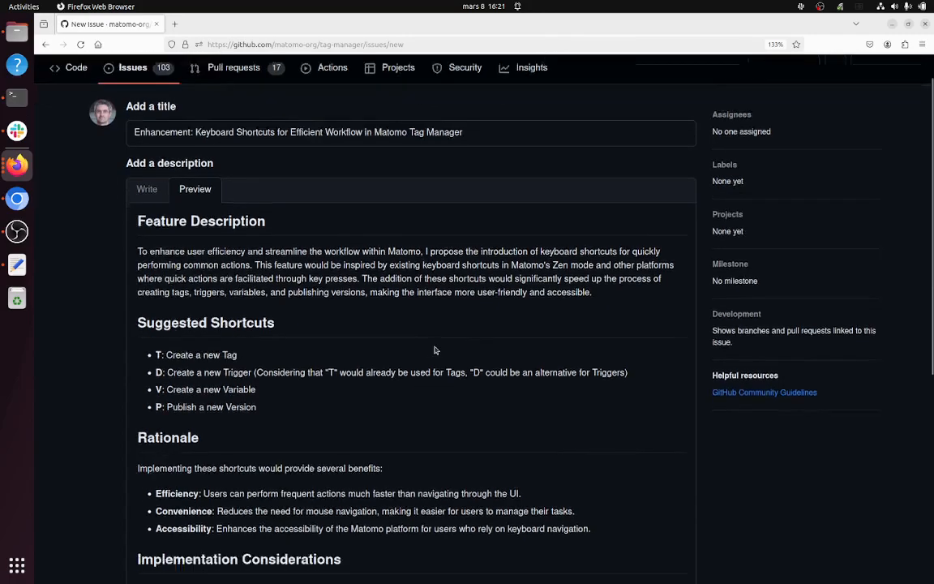
scroll(434, 351, "up", 5)
scroll(435, 351, "down", 6)
scroll(435, 350, "down", 2)
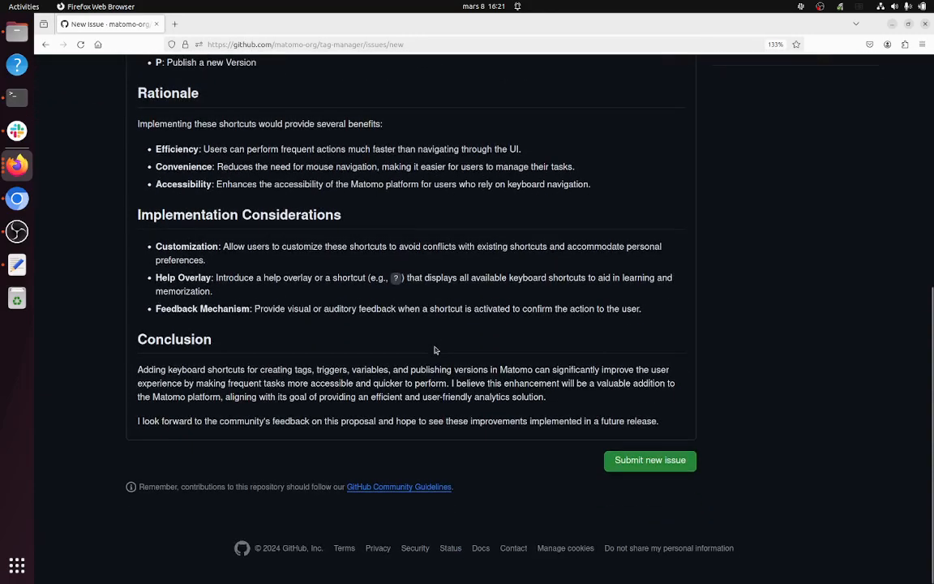
Step: Submit the keyboard shortcuts enhancement issue to the tag-manager repository
scroll(434, 350, "up", 6)
scroll(534, 363, "down", 5)
left_click(638, 463)
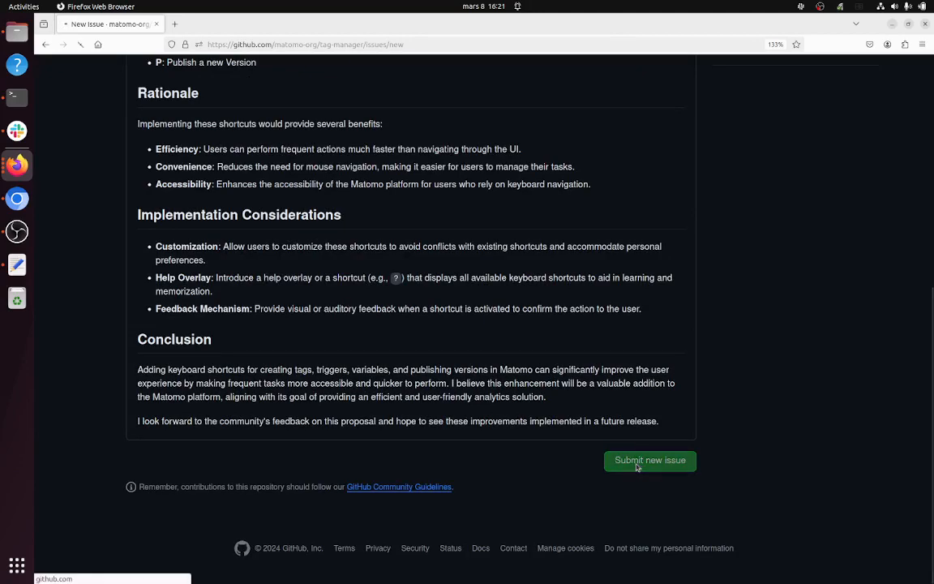